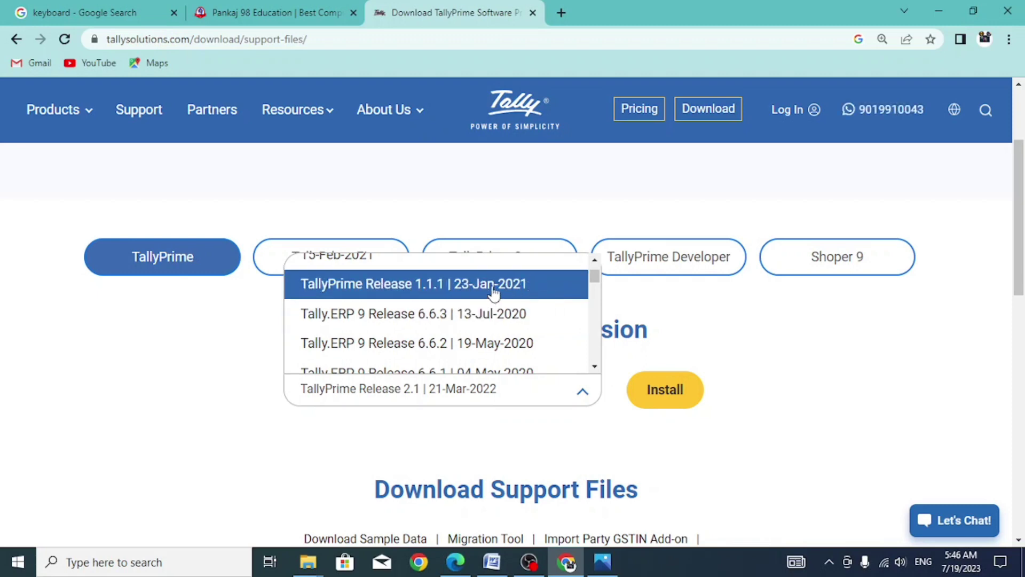
Look through the list of previous TallyPrime and Tally.ERP 9 releases offered for installation, leaving the selection as it is.
click(594, 367)
scroll(596, 368, down, 15)
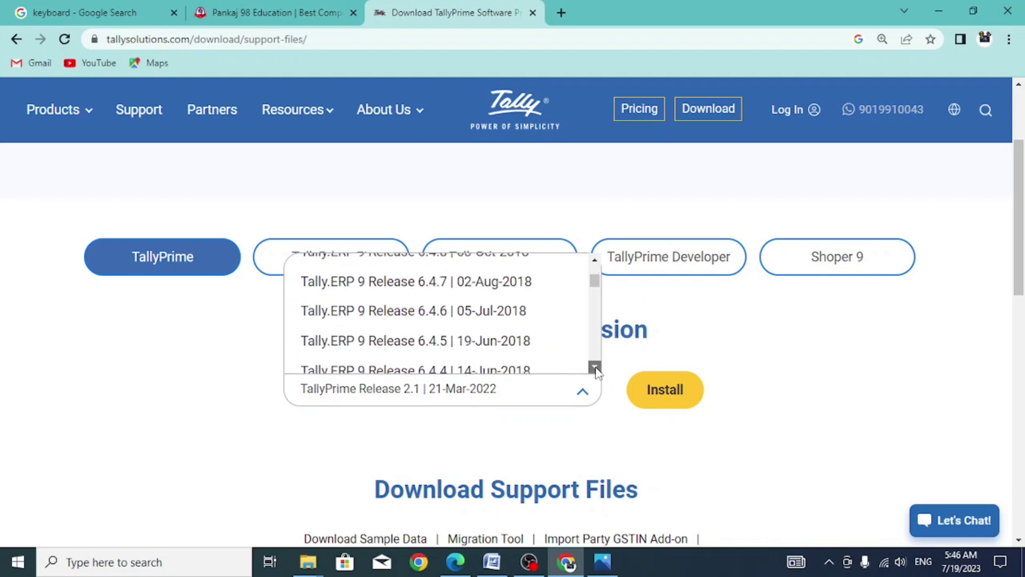
scroll(595, 366, down, 2)
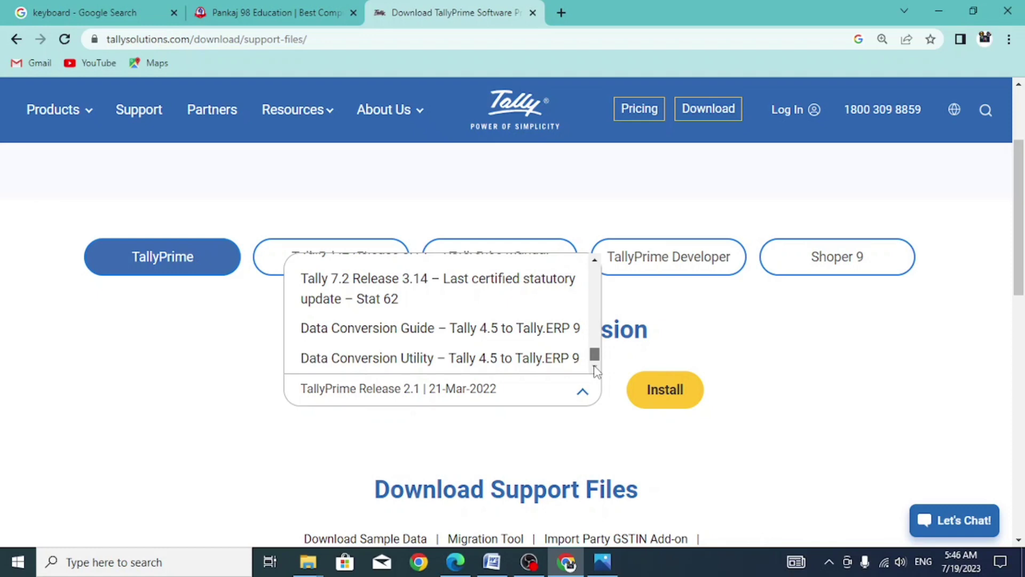
drag(595, 355, 596, 274)
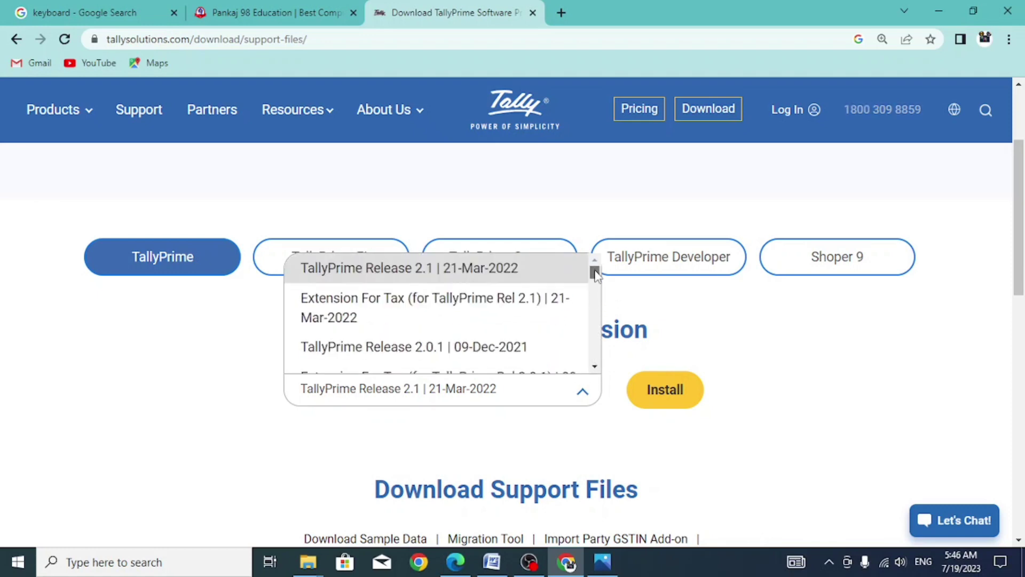
click(579, 199)
scroll(581, 208, up, 3)
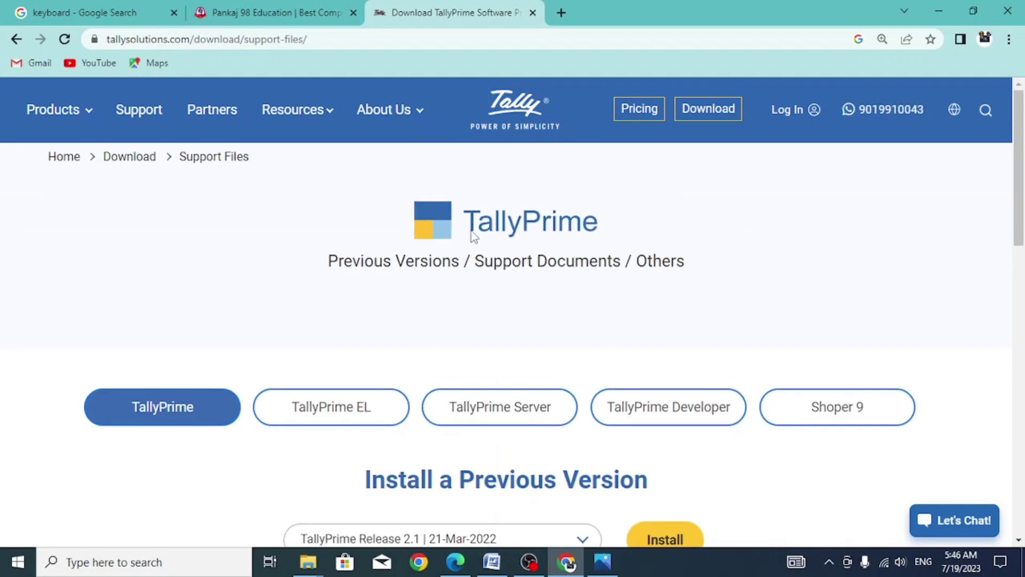
Return to the main Tally download page and download the TallyPrime Rel 3.0 installer.
click(17, 39)
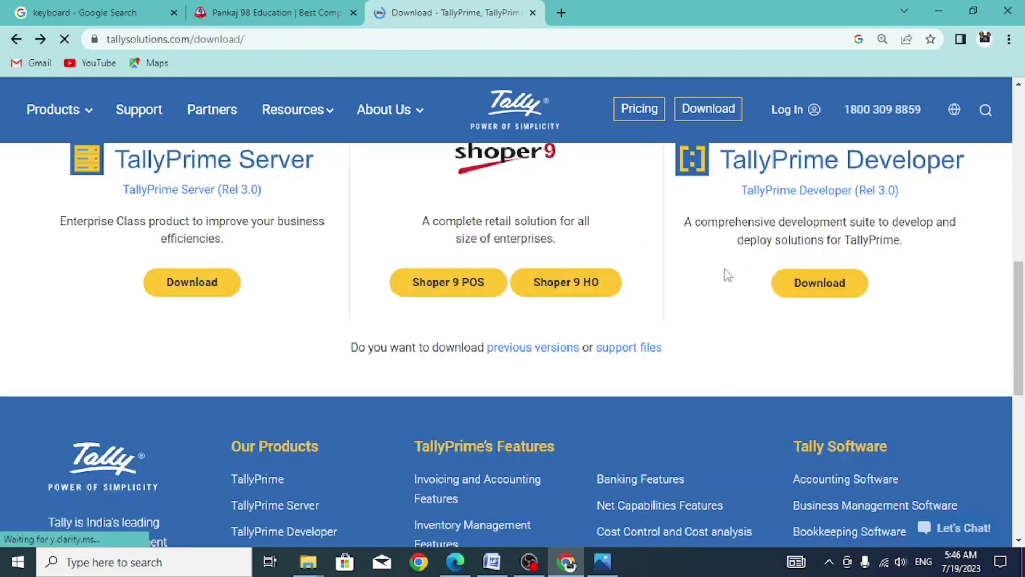
scroll(728, 275, up, 6)
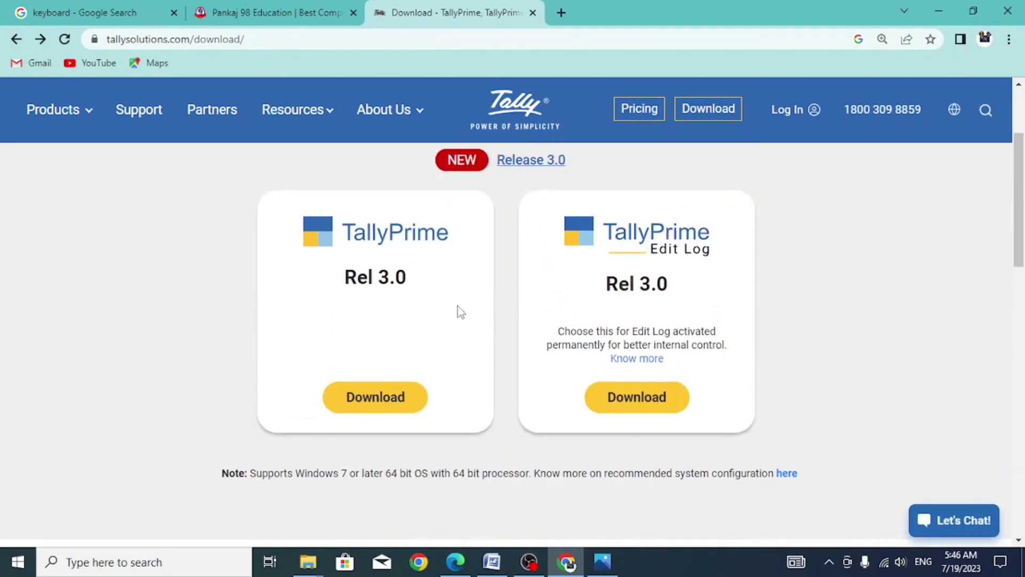
click(392, 400)
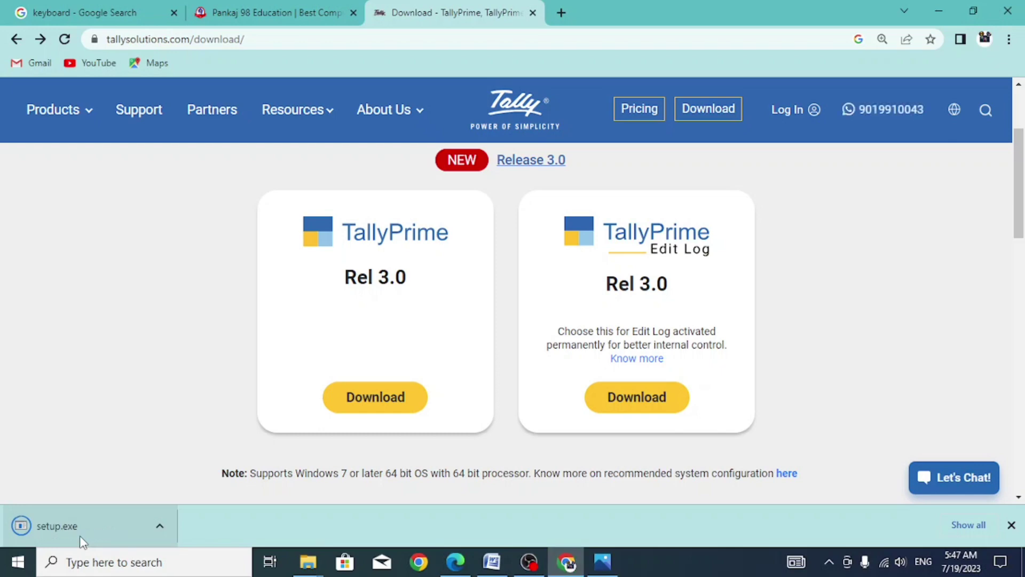
Show the downloaded setup.exe in its folder and run it to open the TallyPrime Setup Manager.
right_click(44, 524)
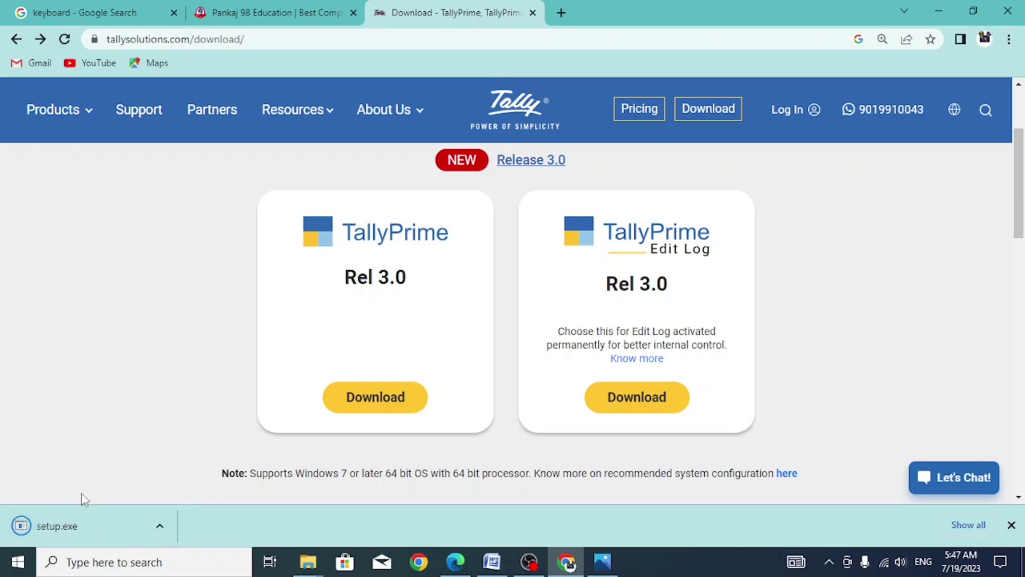
right_click(77, 529)
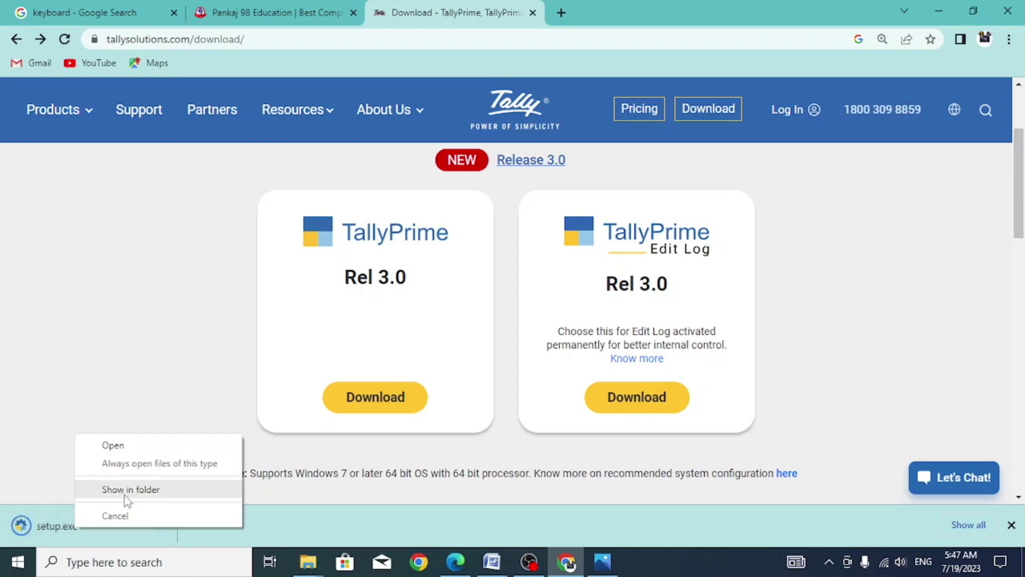
click(123, 490)
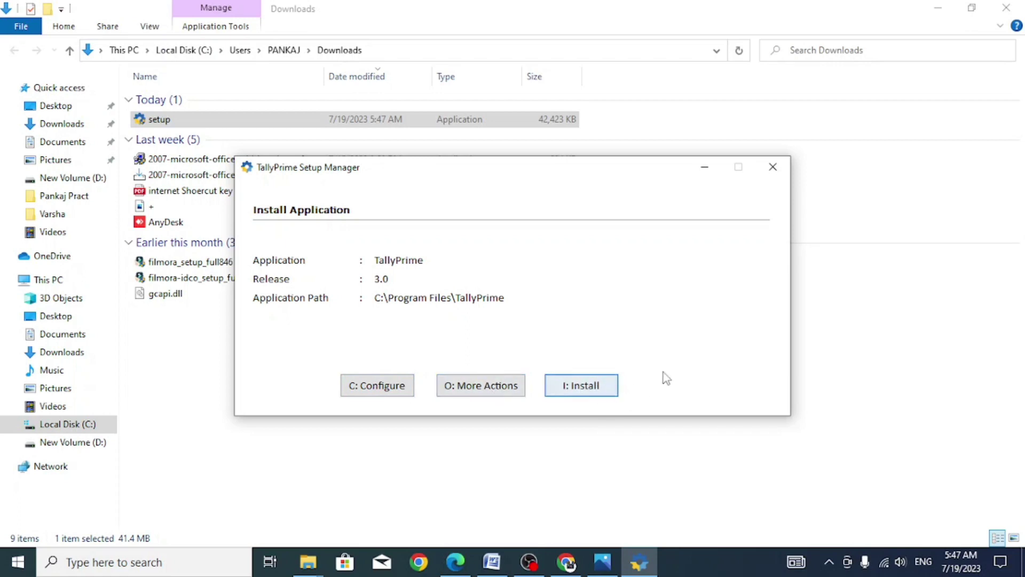
Review the installer's configurations, including the desktop shortcut and its name, and close the list without changing anything.
click(374, 387)
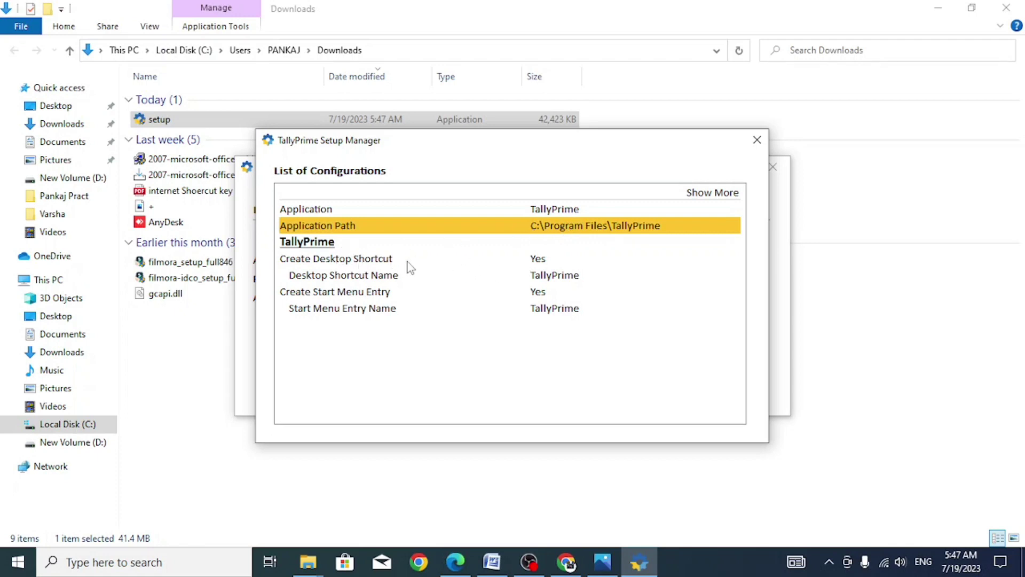
click(382, 262)
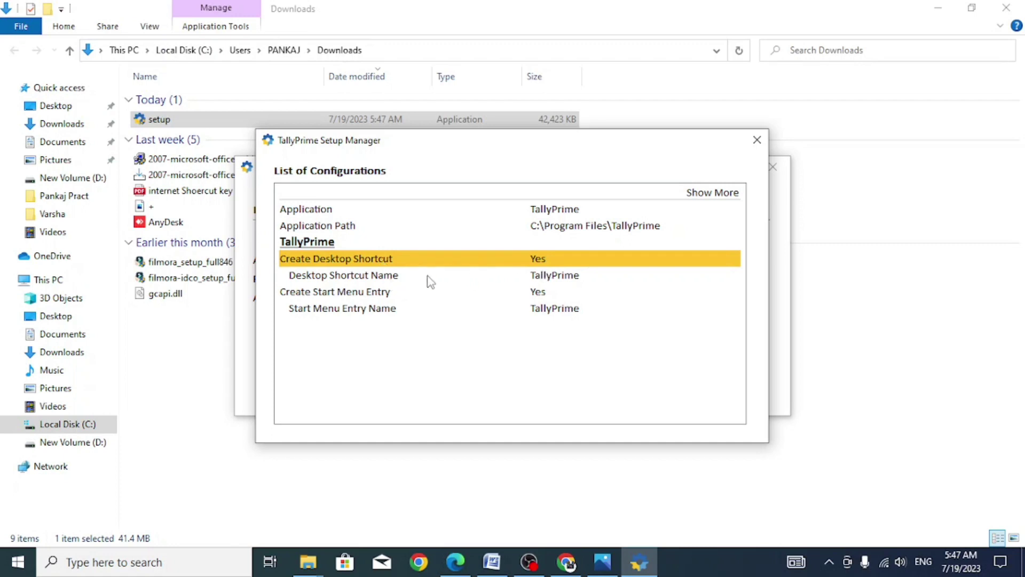
click(377, 277)
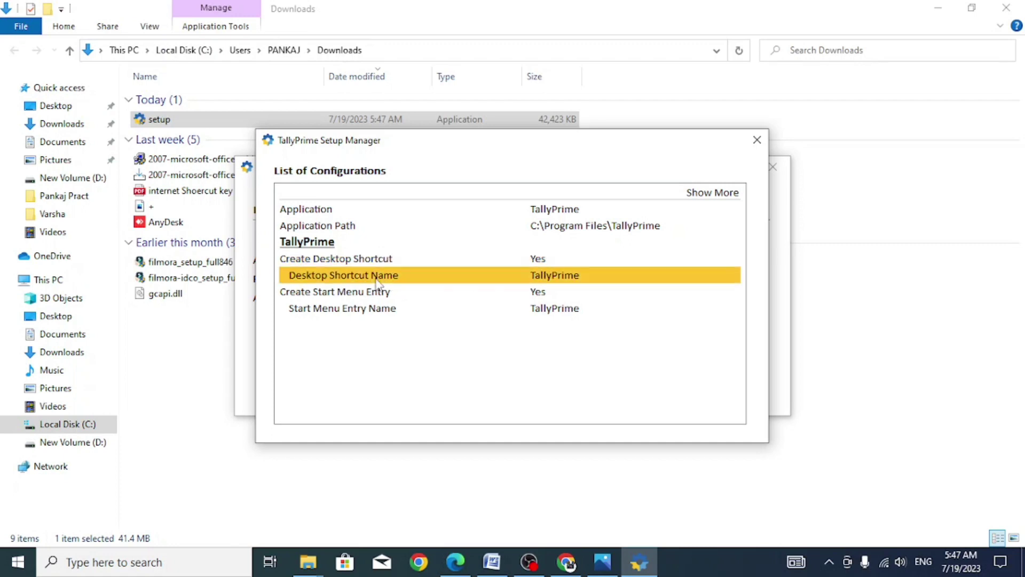
click(376, 278)
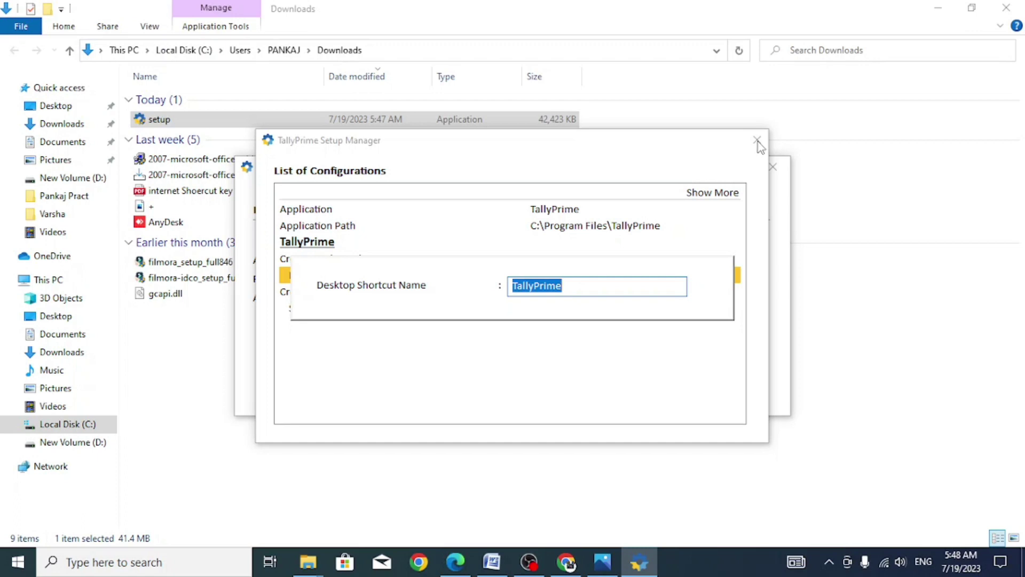
key(BackSpace)
key(Escape)
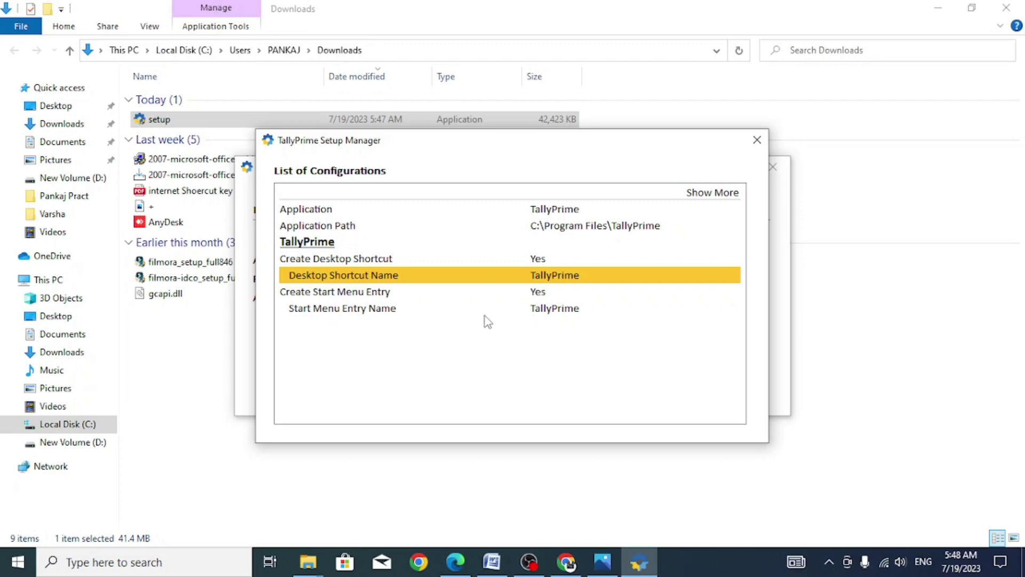
click(757, 140)
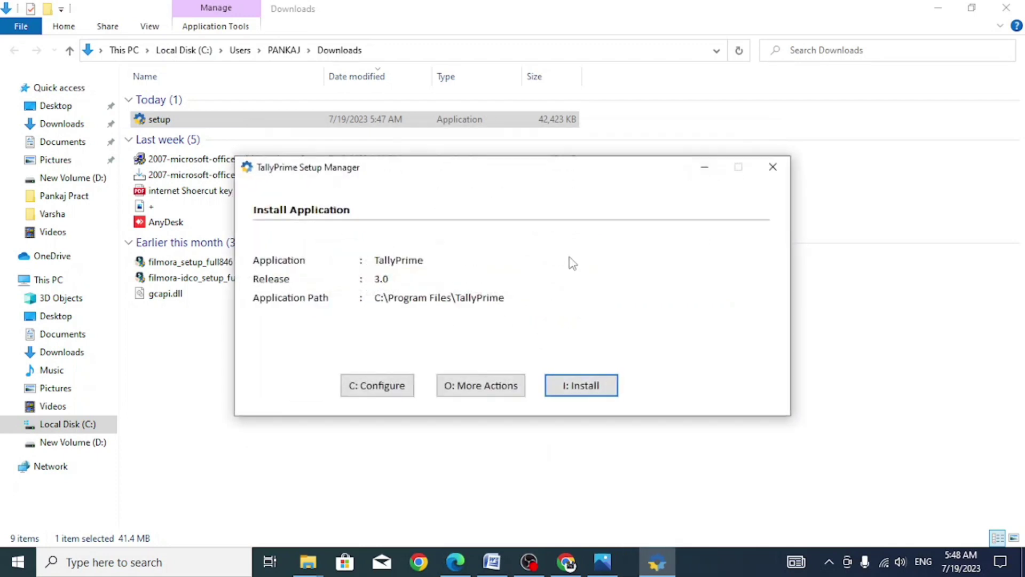
Check the installer's additional actions without choosing one, and install TallyPrime 3.0 to C:\Program Files\TallyPrime.
click(481, 397)
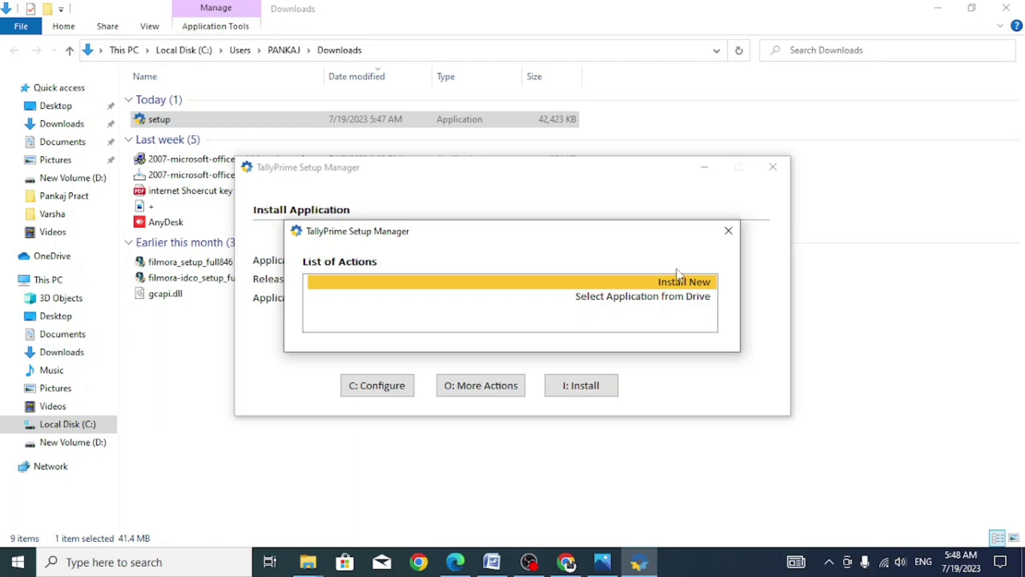
click(728, 231)
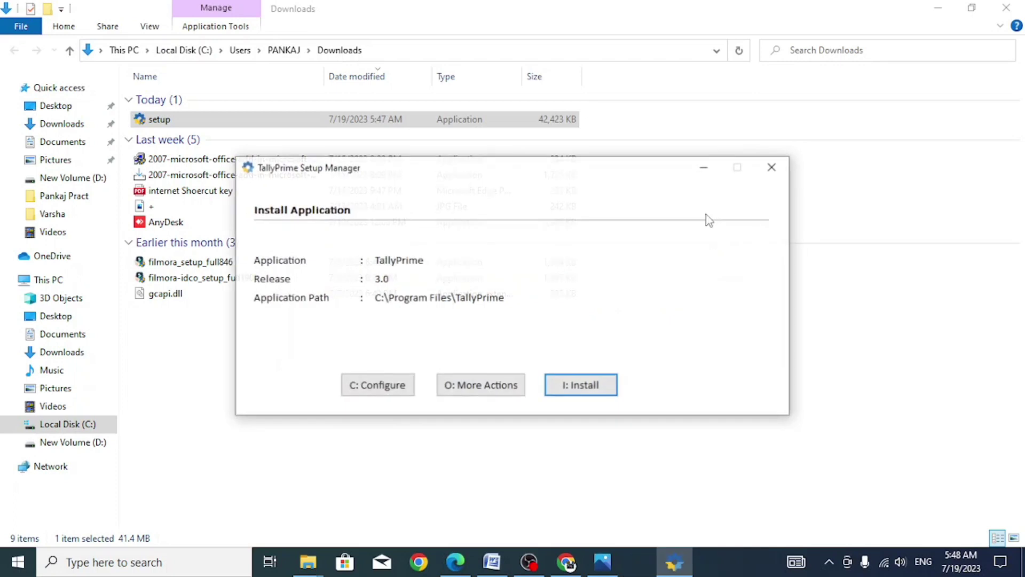
click(579, 390)
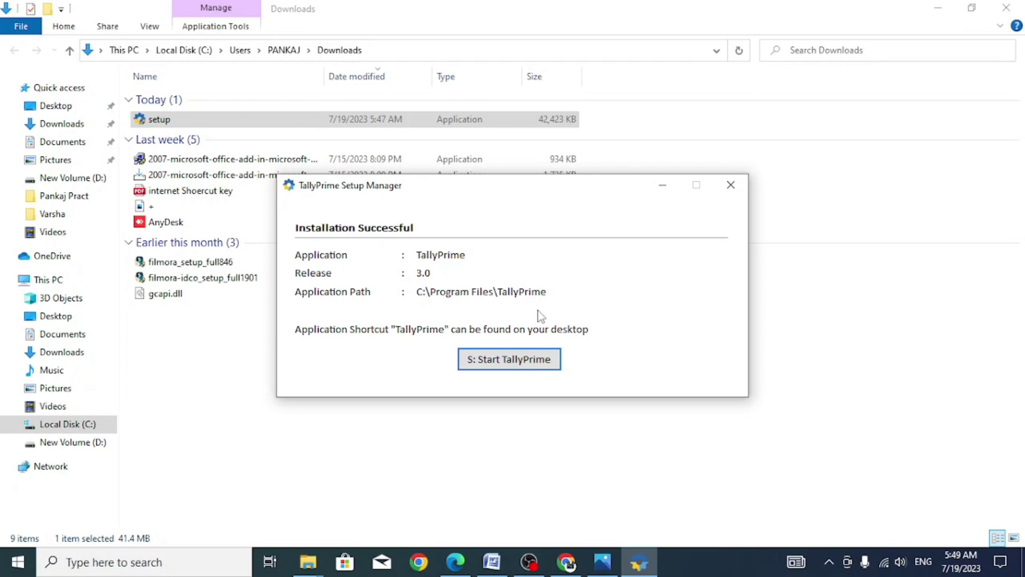
Start the newly installed TallyPrime and allow it through Windows Defender Firewall on public networks.
click(526, 363)
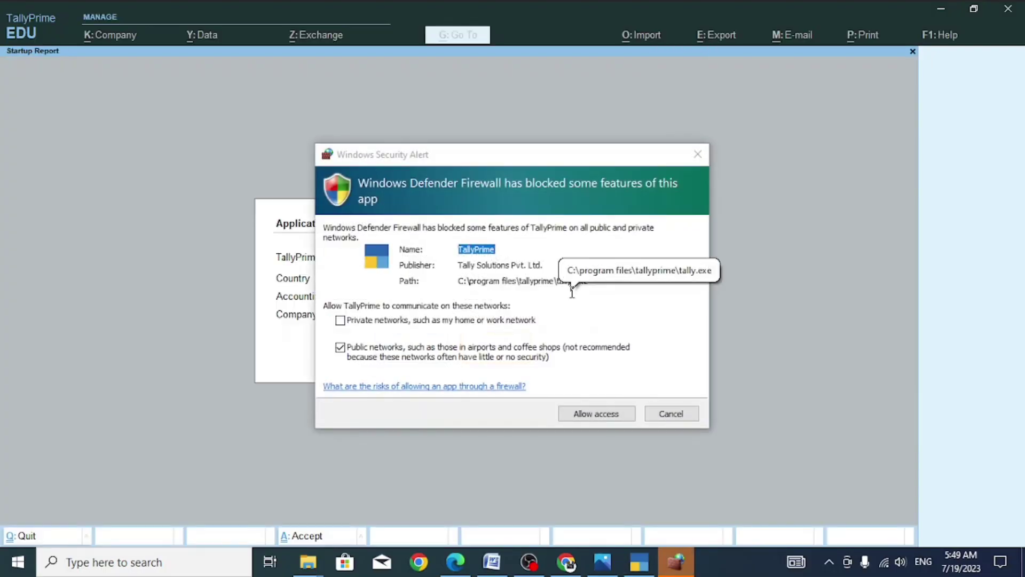
click(607, 415)
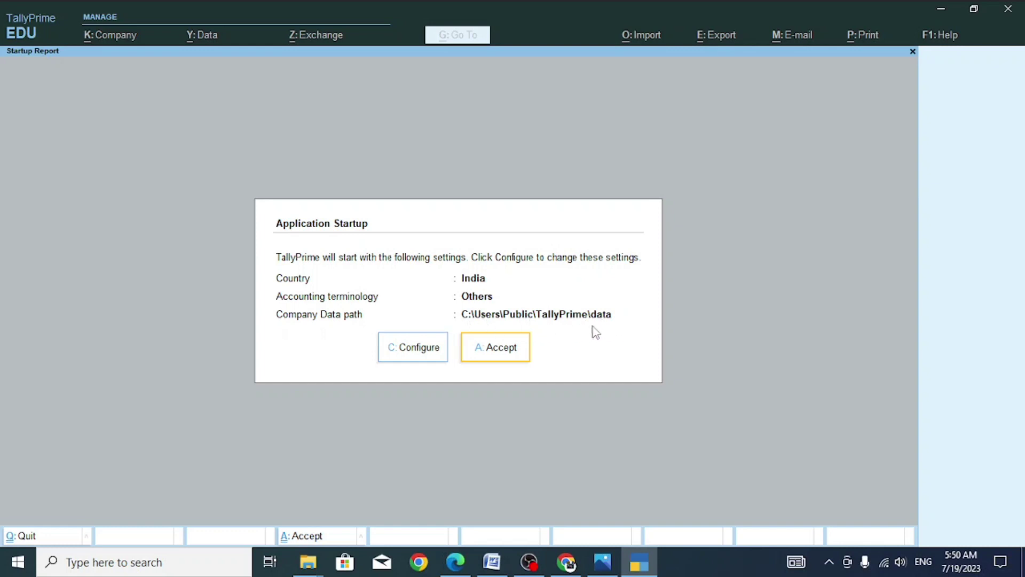
Review and accept the startup settings for India with the default company data path, and start TallyPrime in the free Educational mode.
click(404, 353)
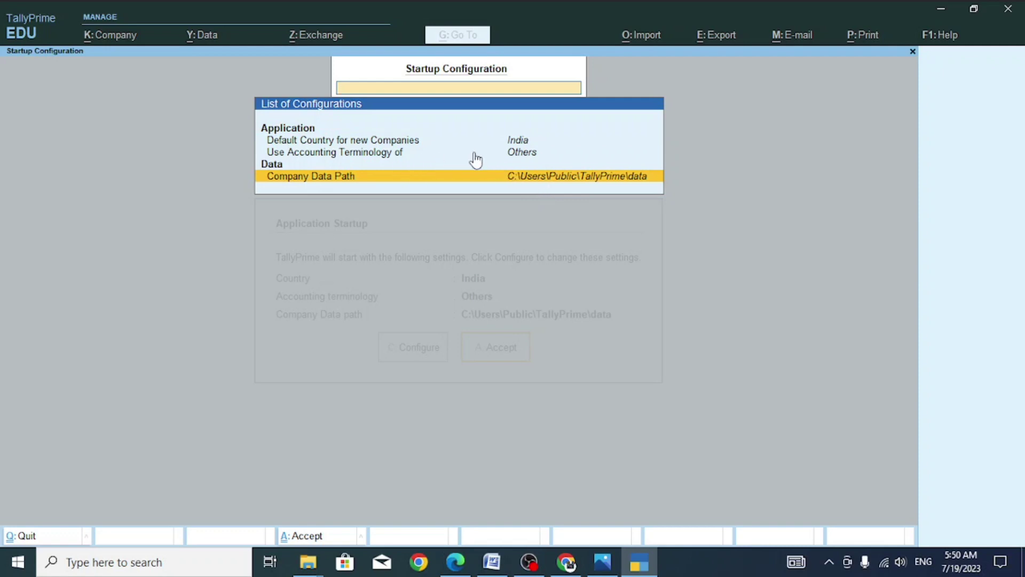
key(Escape)
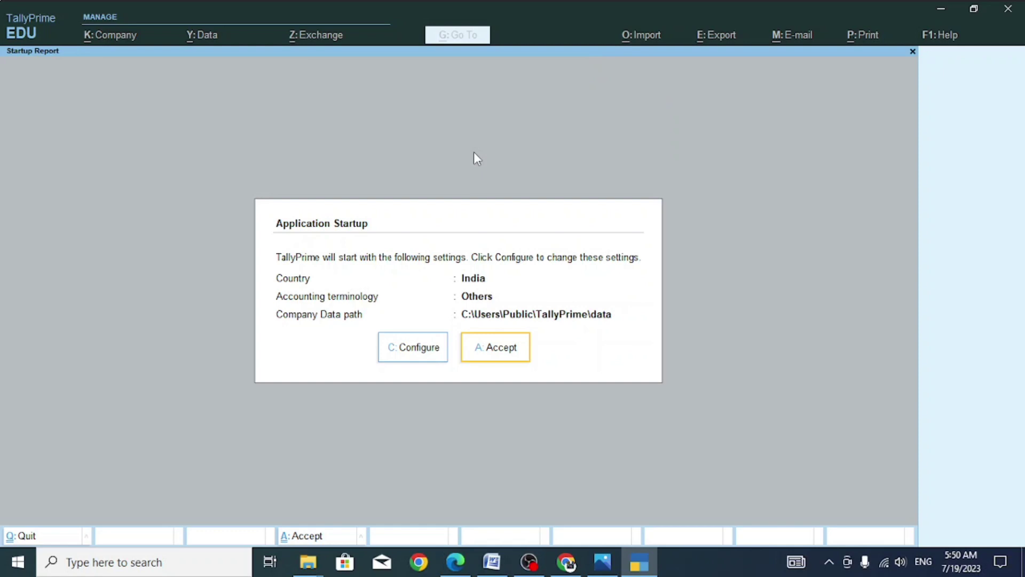
click(497, 355)
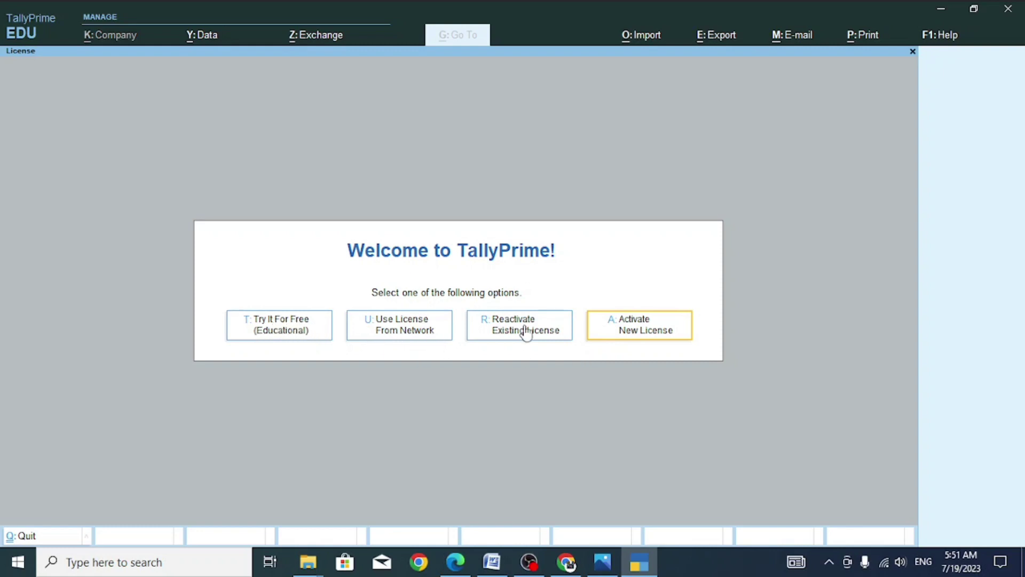
click(303, 332)
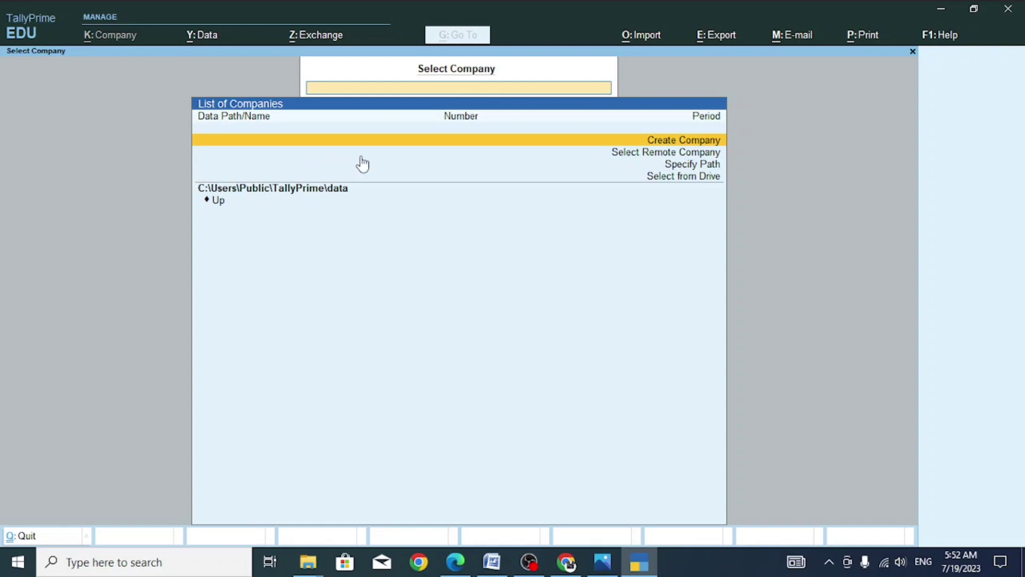
Look at the Specify Path and Select from Drive options in the list of companies.
click(694, 167)
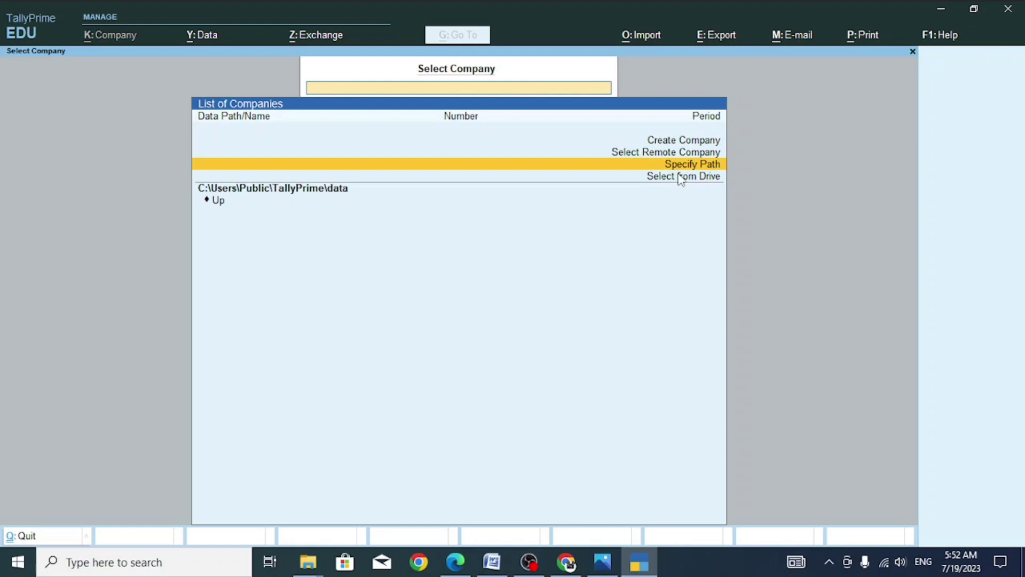
click(680, 179)
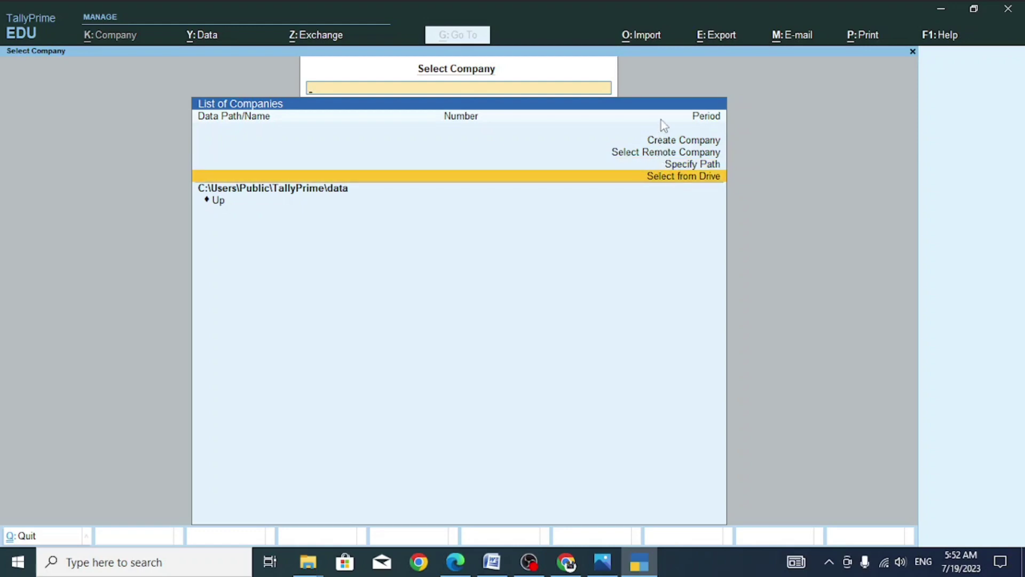
click(701, 181)
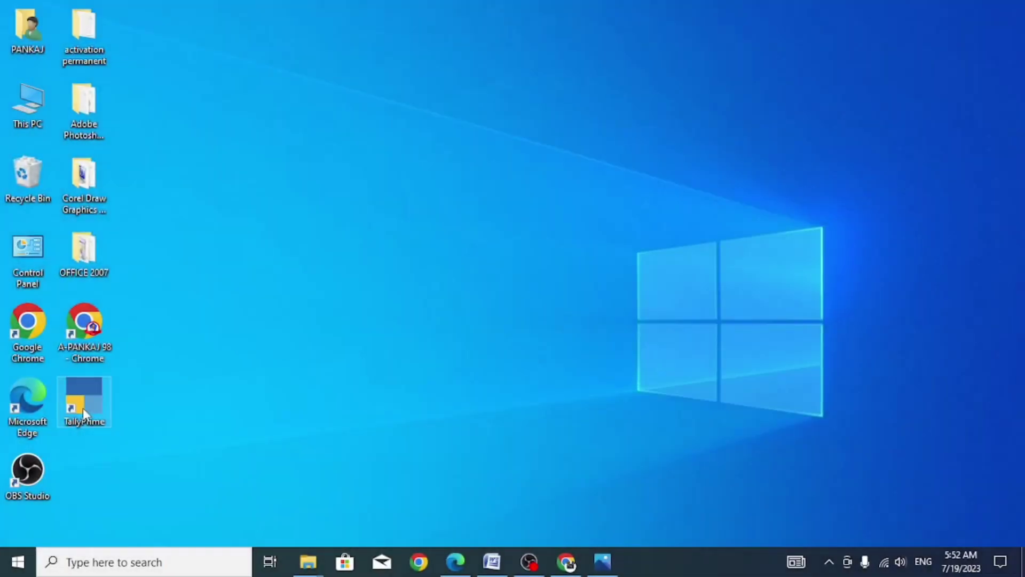
Launch TallyPrime from its desktop shortcut and continue in the free Educational mode.
double_click(86, 408)
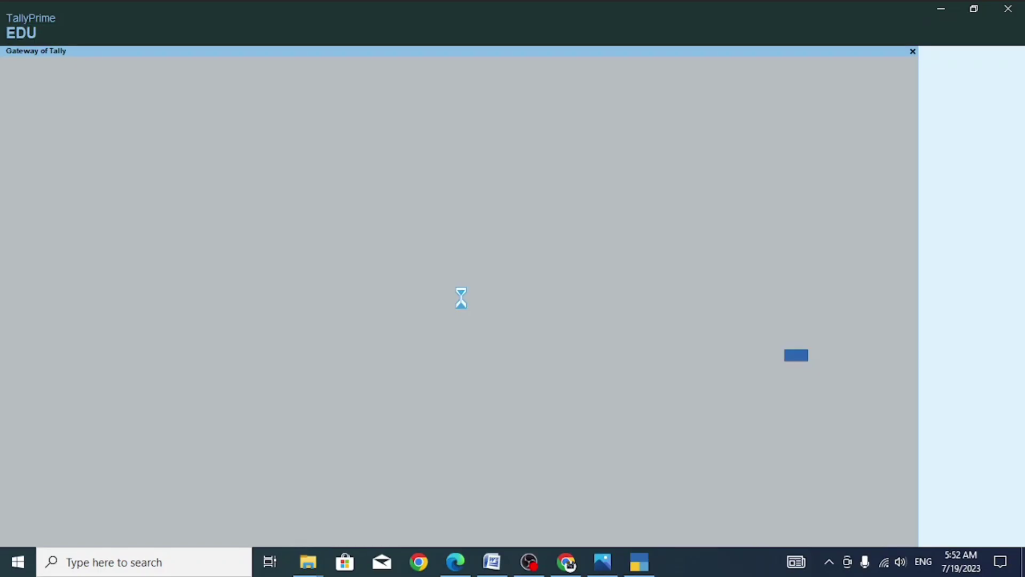
click(300, 334)
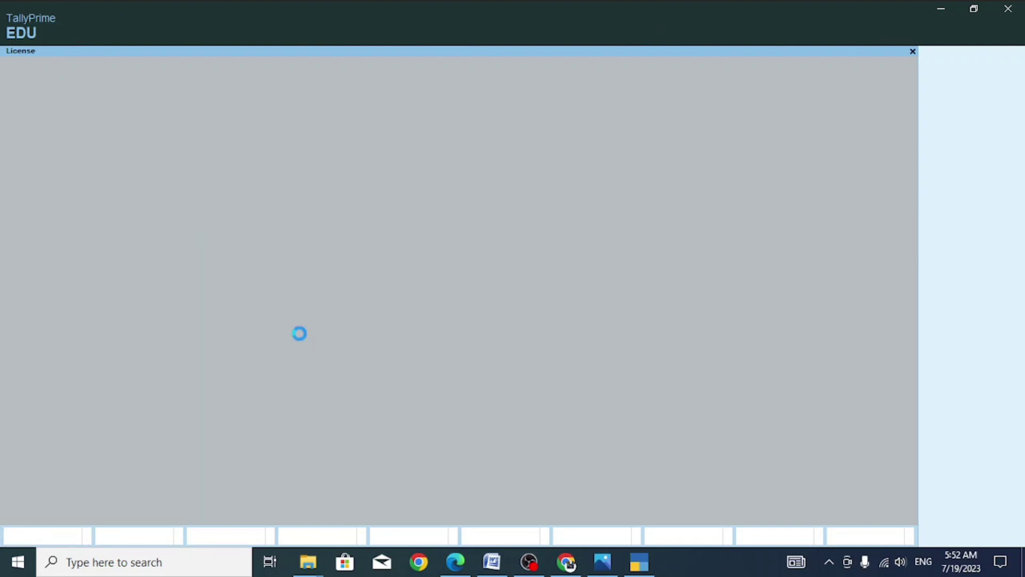